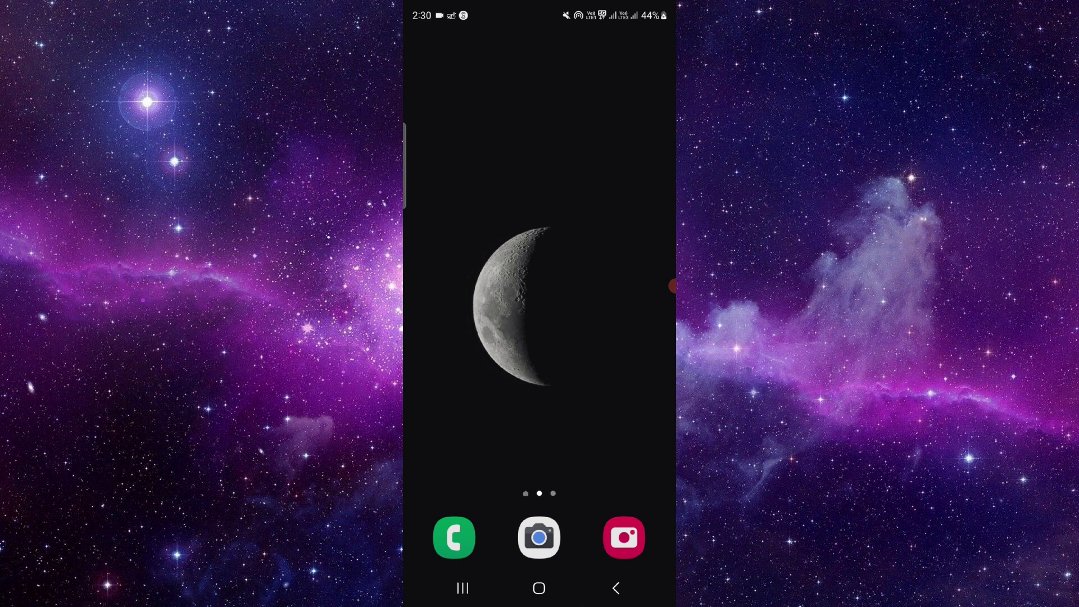
Step: Swipe to the home screen page with the Google search widget
{"action": "left_click_drag", "start_coordinate": [455, 296], "coordinate": [624, 295]}
Step: Search Google for 'google forms' and open the 'Google Forms: Online Form Creator' result
{"action": "left_click", "coordinate": [514, 258]}
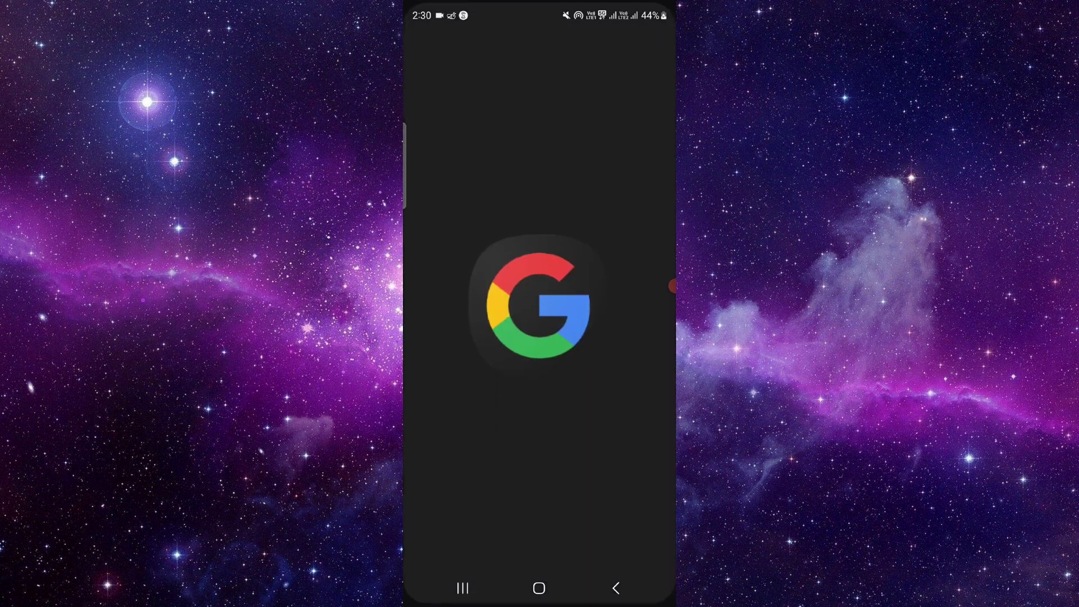
{"action": "left_click", "coordinate": [539, 469]}
{"action": "type", "text": "o"}
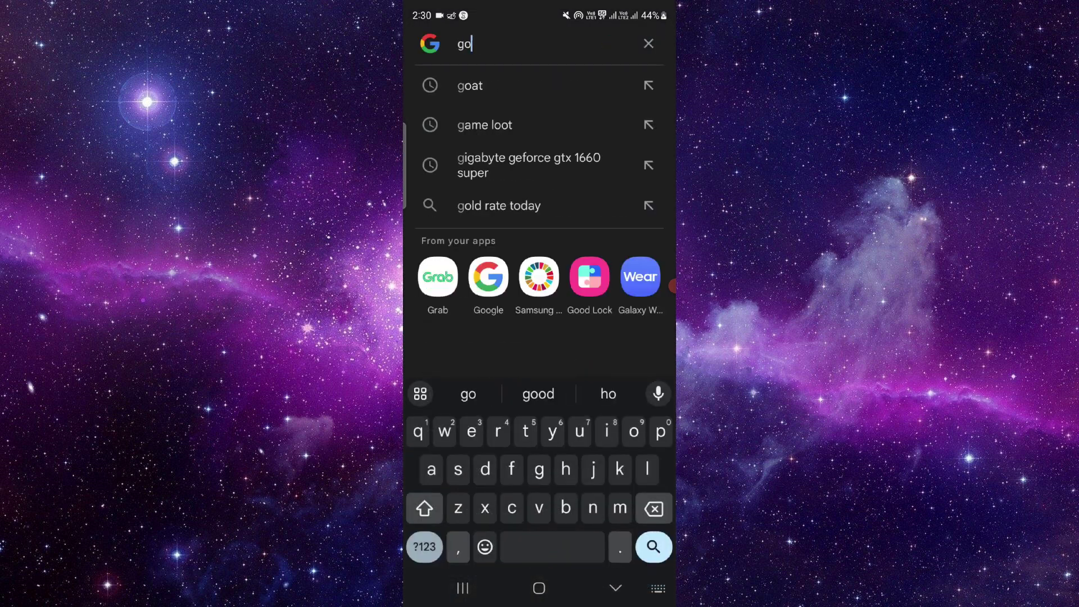
{"action": "type", "text": "ogle for"}
{"action": "left_click", "coordinate": [516, 85]}
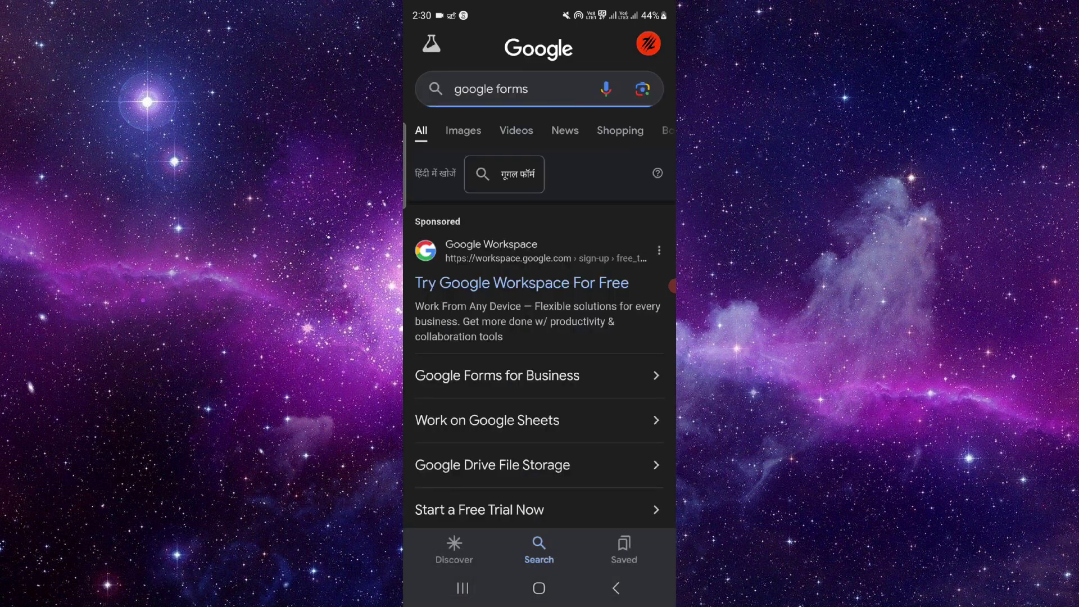
{"action": "scroll", "coordinate": [538, 337], "scroll_direction": "down", "scroll_amount": 5}
{"action": "scroll", "coordinate": [539, 338], "scroll_direction": "down", "scroll_amount": 5}
{"action": "scroll", "coordinate": [538, 338], "scroll_direction": "down", "scroll_amount": 1}
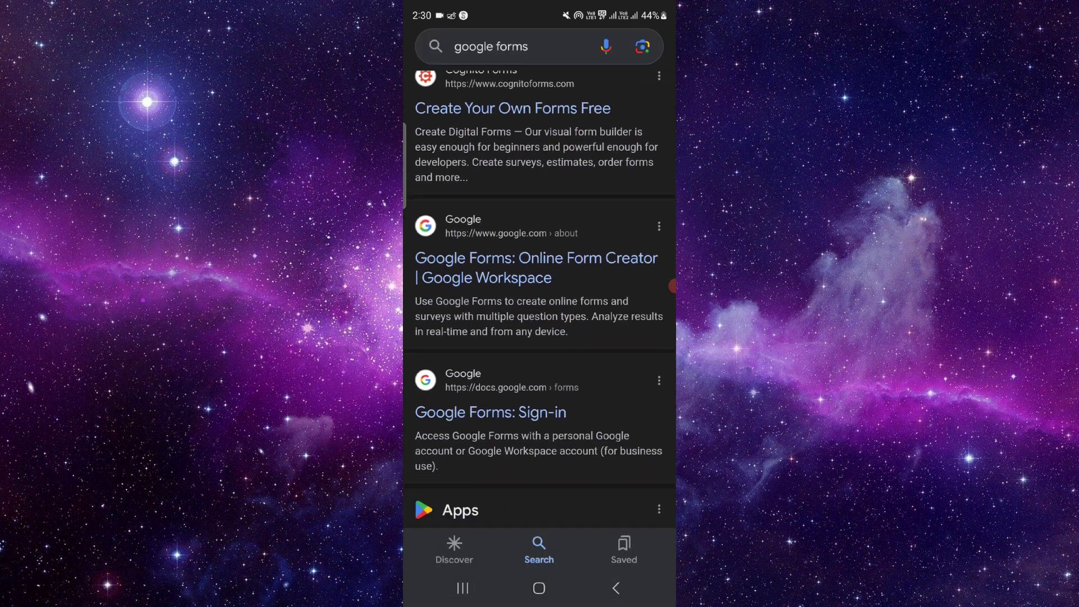
{"action": "left_click", "coordinate": [536, 267]}
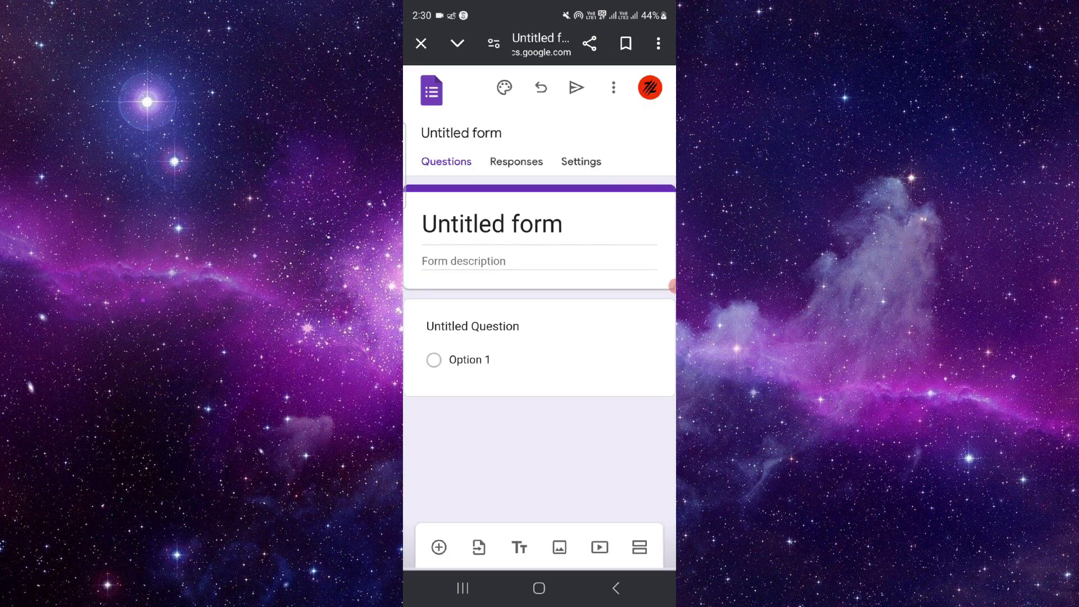
Step: Replace the 'Untitled form' heading text so the form title reads 'Example'
{"action": "left_click", "coordinate": [540, 262]}
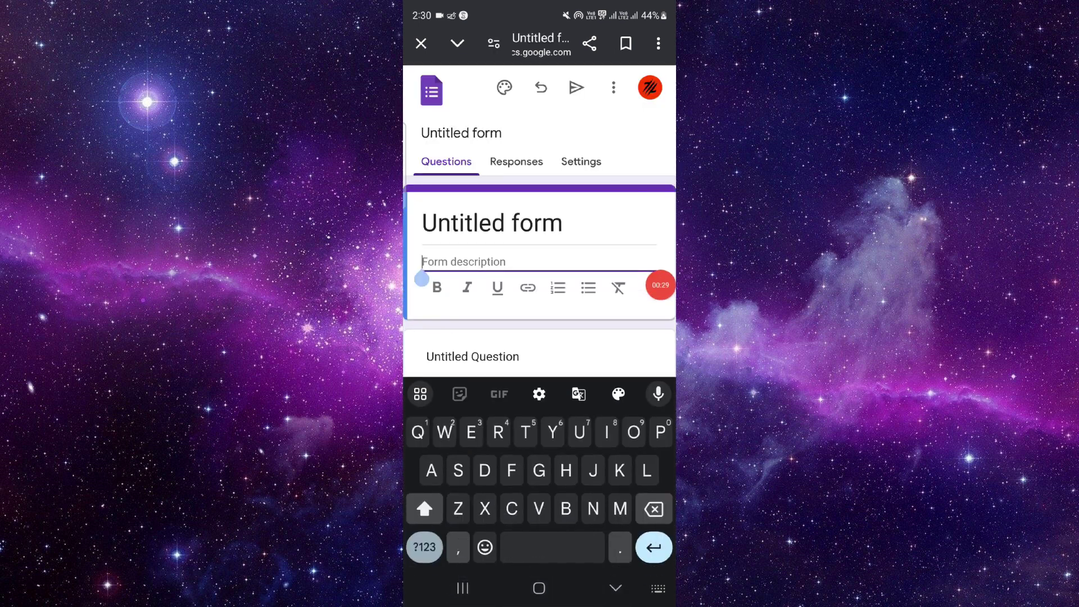
{"action": "left_click", "coordinate": [563, 223]}
{"action": "key", "text": "BackSpace"}
{"action": "key", "text": "BackSpace"}
{"action": "key", "text": "BackSpace"}
{"action": "type", "text": "Exa"}
{"action": "key", "text": "BackSpace"}
{"action": "key", "text": "BackSpace"}
{"action": "key", "text": "BackSpace"}
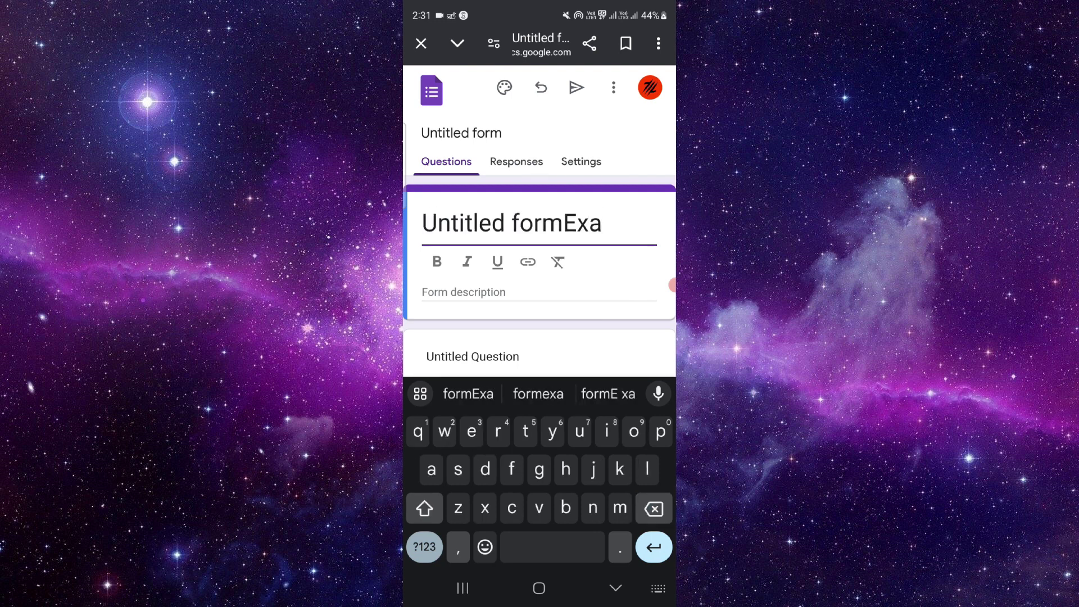
{"action": "left_click", "coordinate": [533, 223]}
{"action": "type", "text": "mple"}
{"action": "left_click", "coordinate": [577, 224]}
{"action": "left_click_drag", "start_coordinate": [576, 249], "coordinate": [563, 248]}
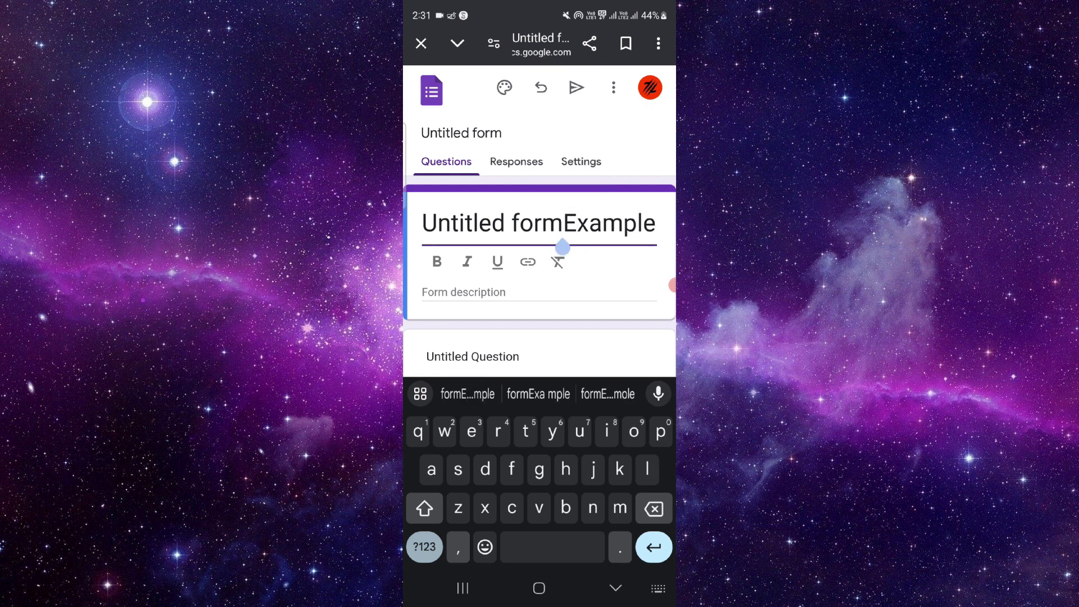
{"action": "left_click", "coordinate": [653, 509]}
{"action": "key", "text": "BackSpace"}
{"action": "key", "text": "BackSpace"}
{"action": "key", "text": "BackSpace"}
{"action": "left_click", "coordinate": [506, 292]}
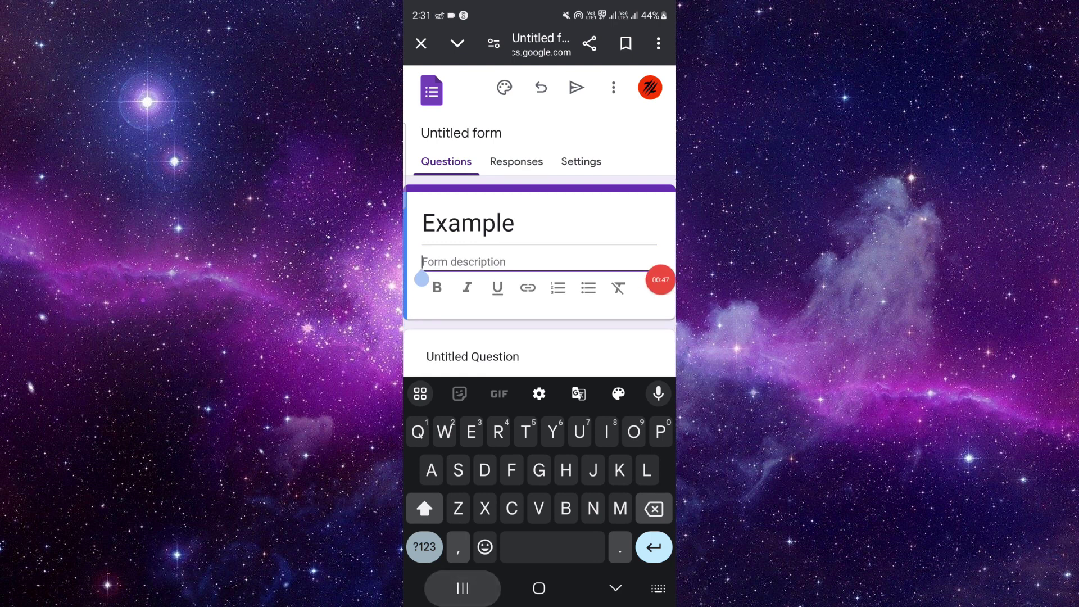
Step: Close the browser from Recents and show the empty second home screen page
{"action": "left_click", "coordinate": [461, 588]}
{"action": "left_click_drag", "start_coordinate": [539, 303], "coordinate": [539, 101]}
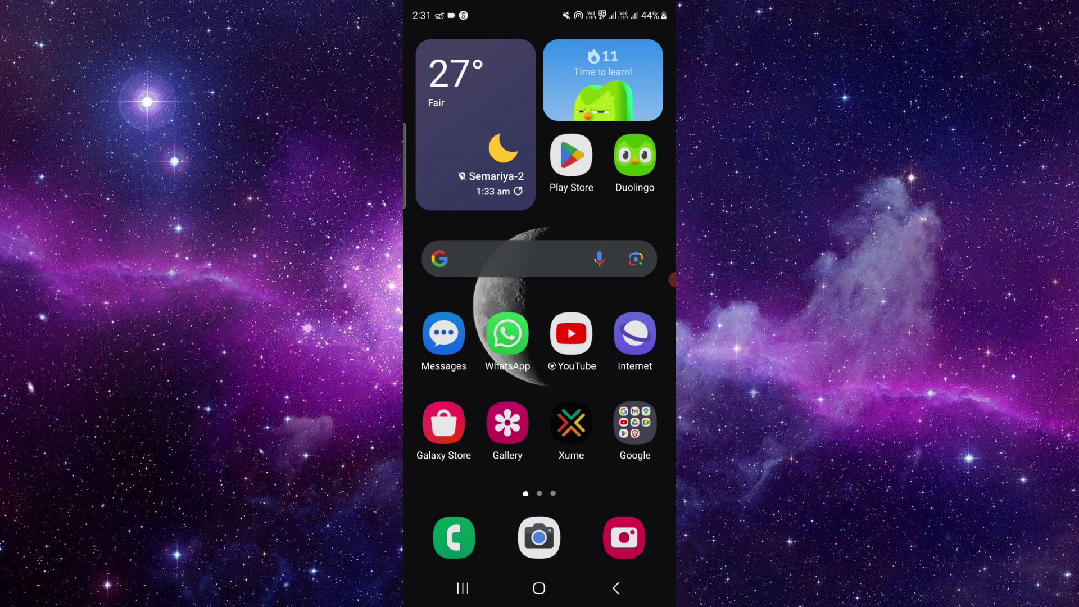
{"action": "left_click_drag", "start_coordinate": [607, 379], "coordinate": [438, 380]}
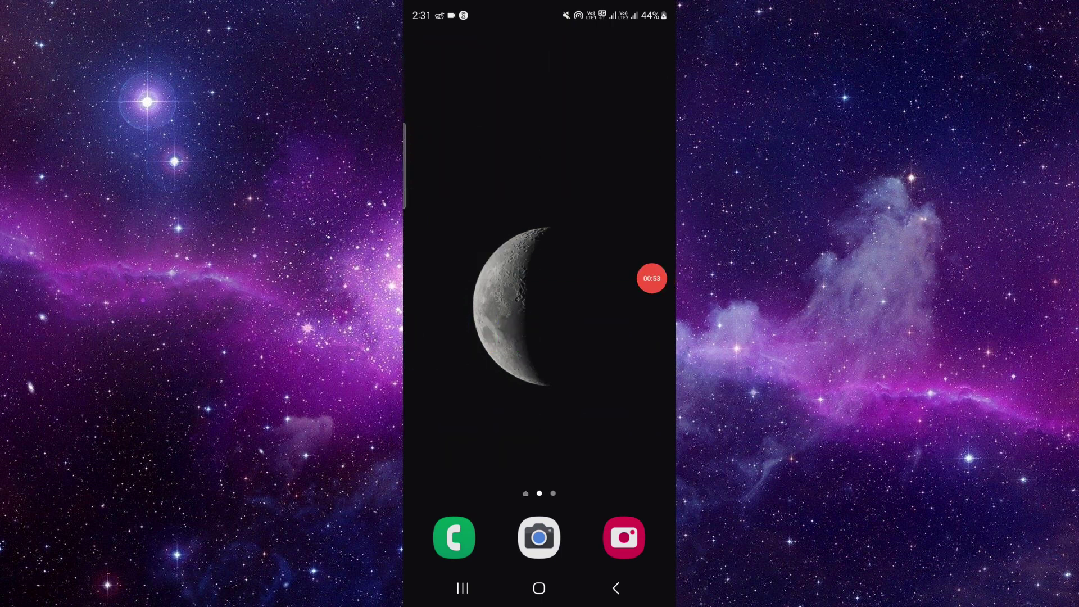